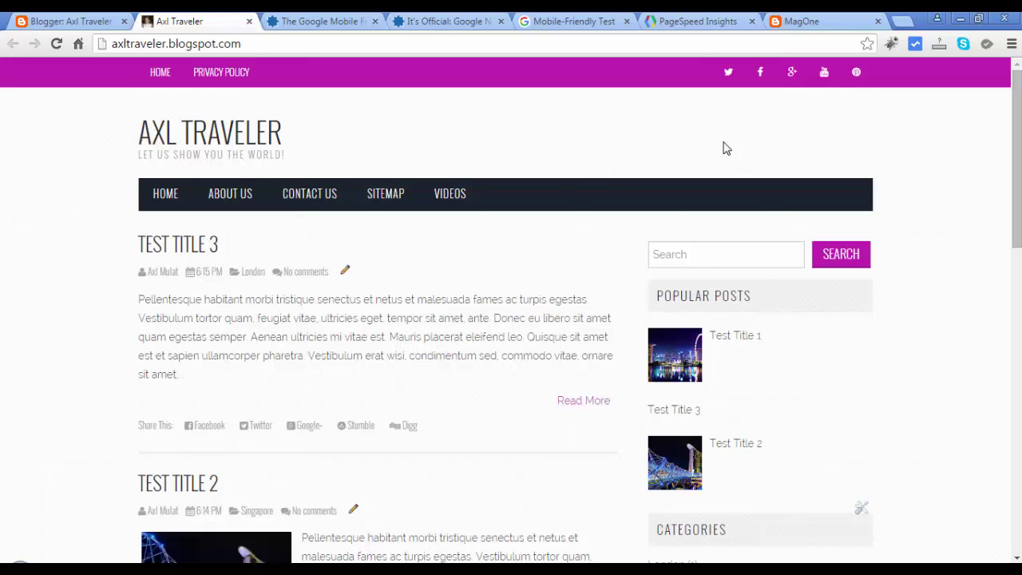
- View the Axl Traveler blog homepage listing posts Test Title 3 and Test Title 2
{"action": "left_click", "coordinate": [344, 21]}
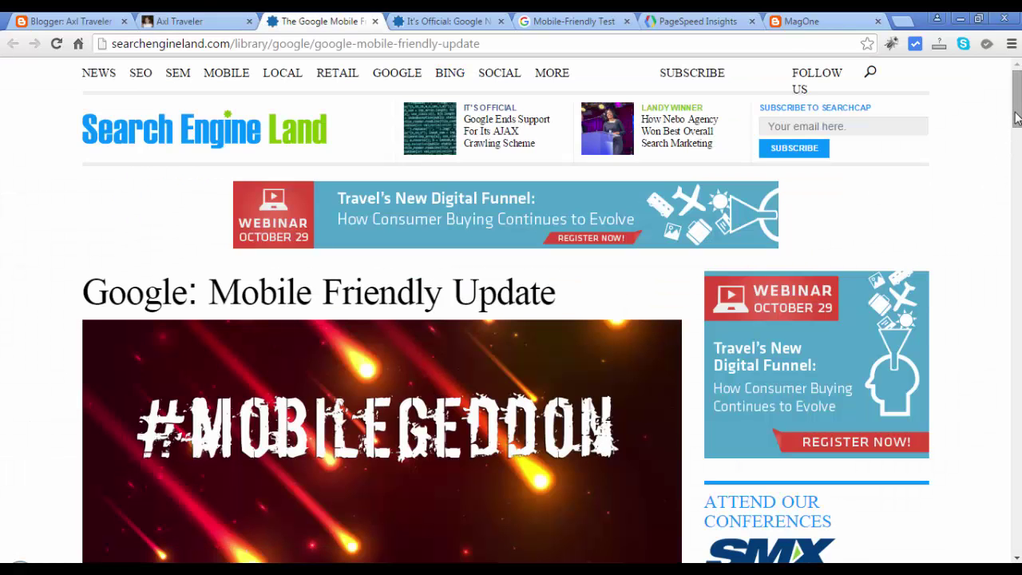
- Scroll the Google Mobile Friendly Update article down to 'What Is Mobilegeddon'
{"action": "left_click_drag", "start_coordinate": [1016, 112], "coordinate": [1017, 166]}
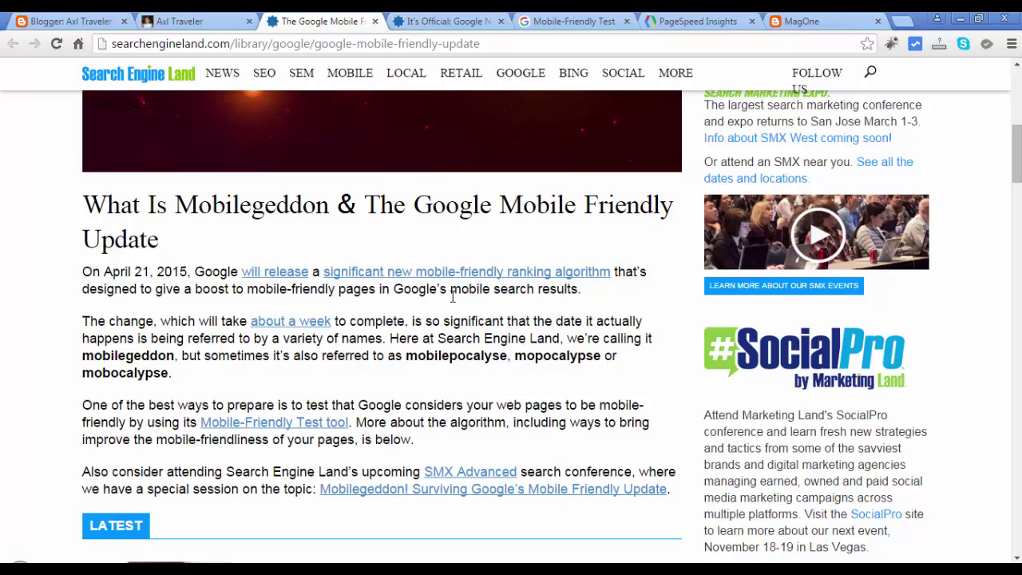
{"action": "left_click", "coordinate": [228, 22]}
- Run the Mobile-Friendly Test on the Axl Traveler blog URL and check its phone preview
{"action": "left_click", "coordinate": [224, 45]}
{"action": "key", "text": "ctrl+c"}
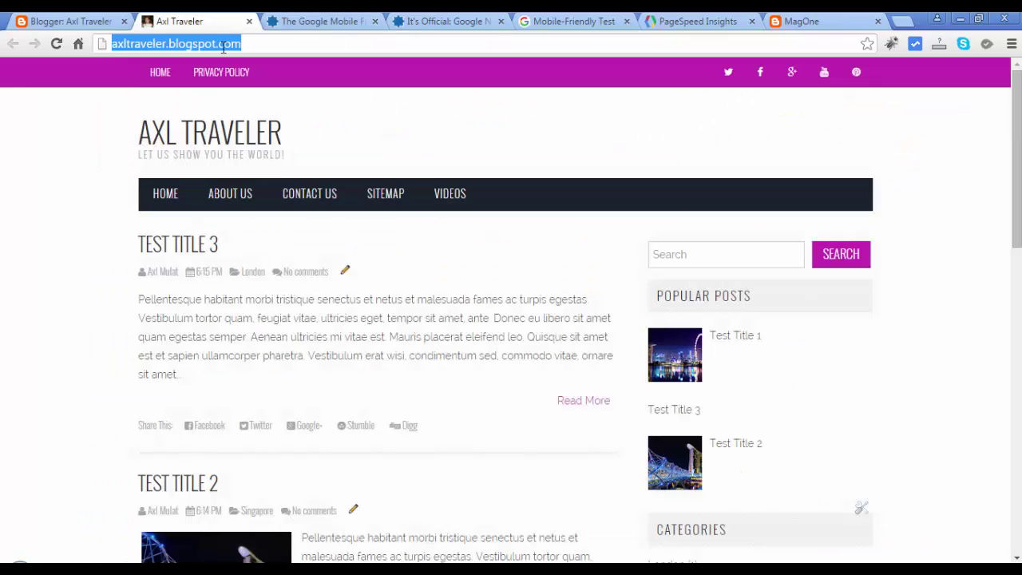
{"action": "left_click", "coordinate": [539, 20]}
{"action": "left_click", "coordinate": [277, 237]}
{"action": "key", "text": "ctrl+v"}
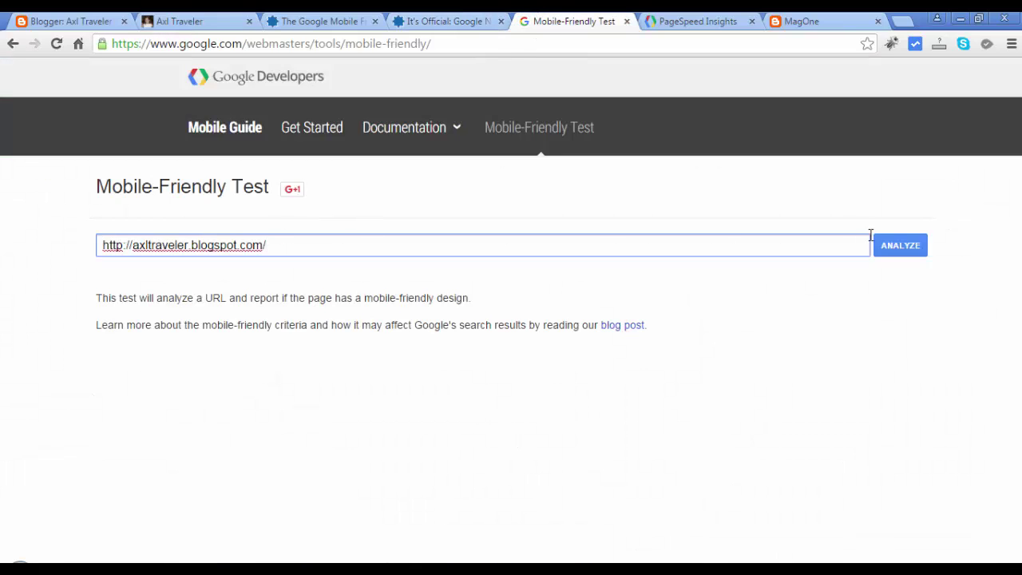
{"action": "left_click", "coordinate": [896, 247]}
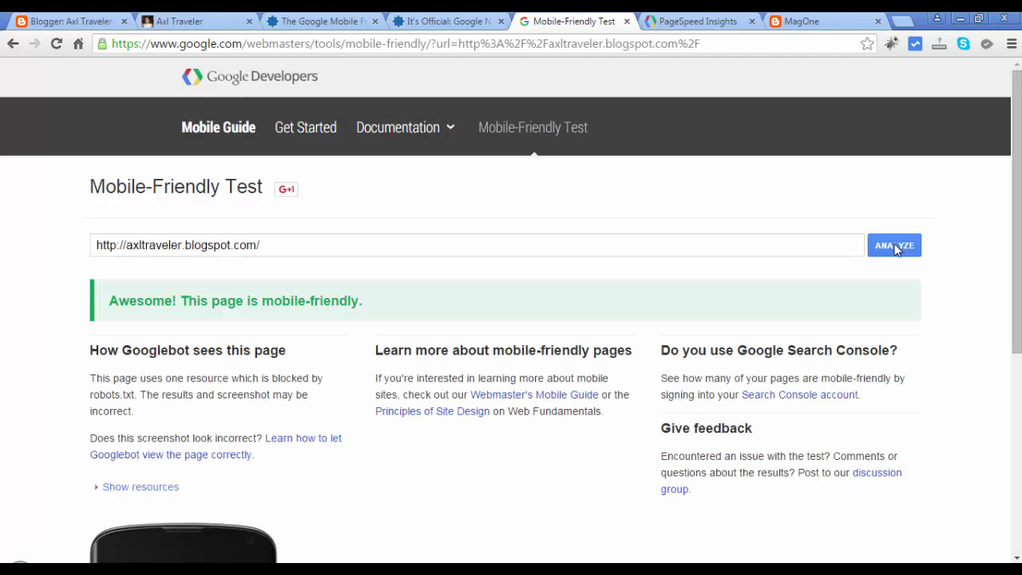
{"action": "left_click_drag", "start_coordinate": [1018, 152], "coordinate": [1018, 286]}
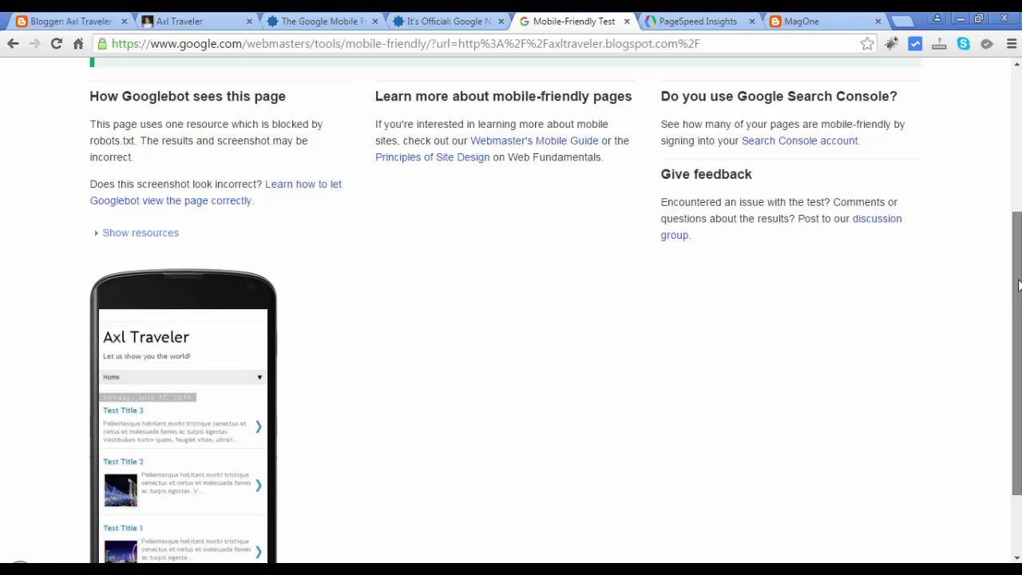
{"action": "left_click_drag", "start_coordinate": [1018, 286], "coordinate": [984, 104]}
{"action": "left_click", "coordinate": [823, 23]}
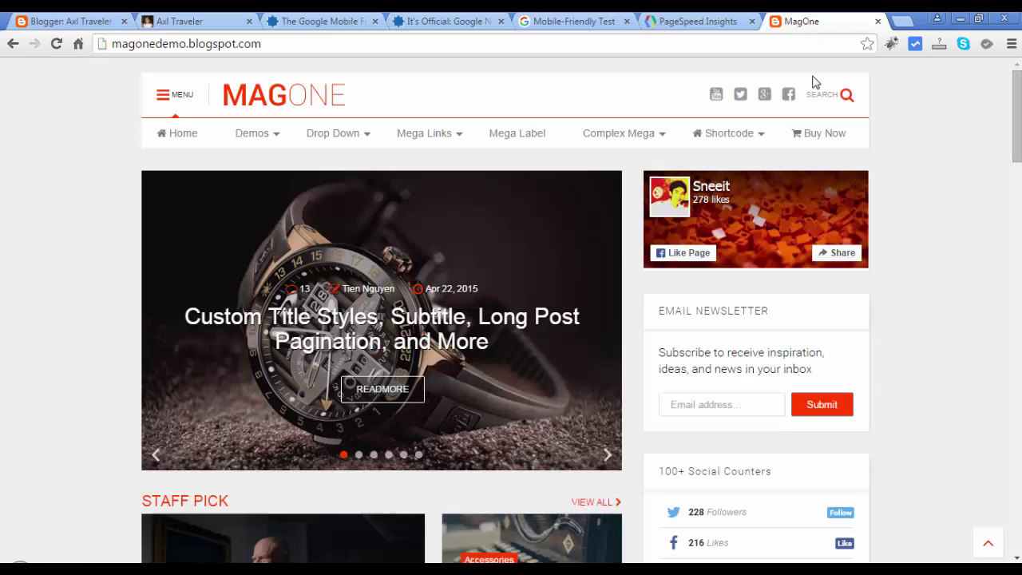
- Replace the test URL with magonedemo.blogspot.com and analyze it
{"action": "mouse_move", "coordinate": [1018, 96]}
{"action": "left_mouse_down"}
{"action": "mouse_move", "coordinate": [1018, 119]}
{"action": "mouse_move", "coordinate": [1018, 95]}
{"action": "left_mouse_up"}
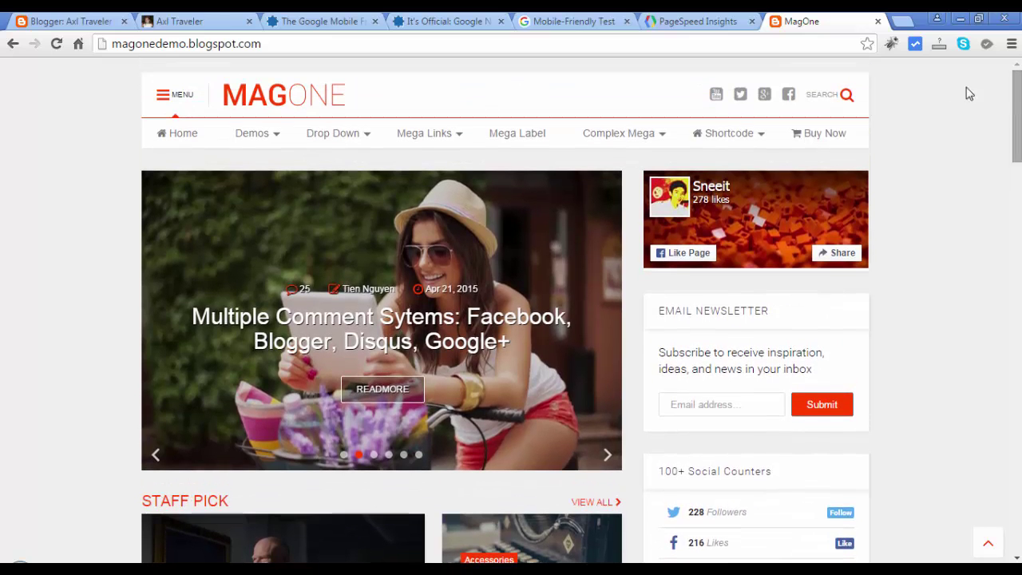
{"action": "left_click", "coordinate": [329, 46]}
{"action": "key", "text": "ctrl+c"}
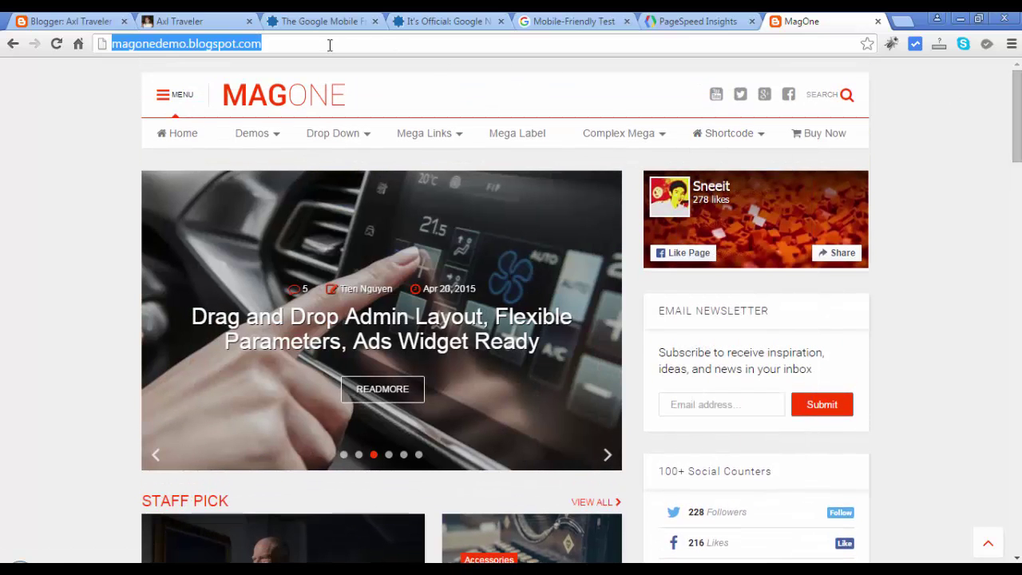
{"action": "left_click", "coordinate": [559, 22]}
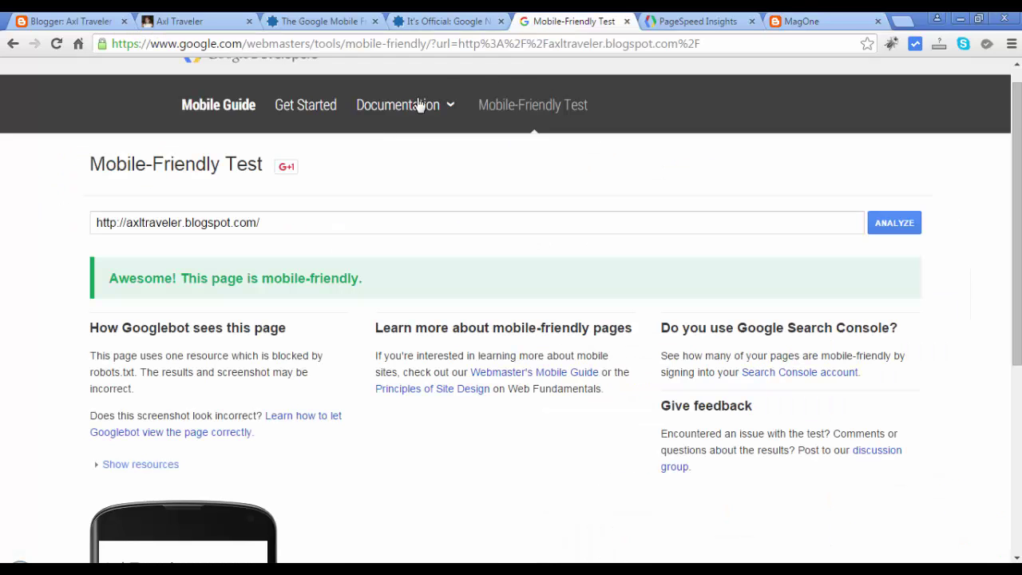
{"action": "left_click_drag", "start_coordinate": [323, 226], "coordinate": [7, 198]}
{"action": "key", "text": "ctrl+v"}
{"action": "left_click", "coordinate": [895, 223]}
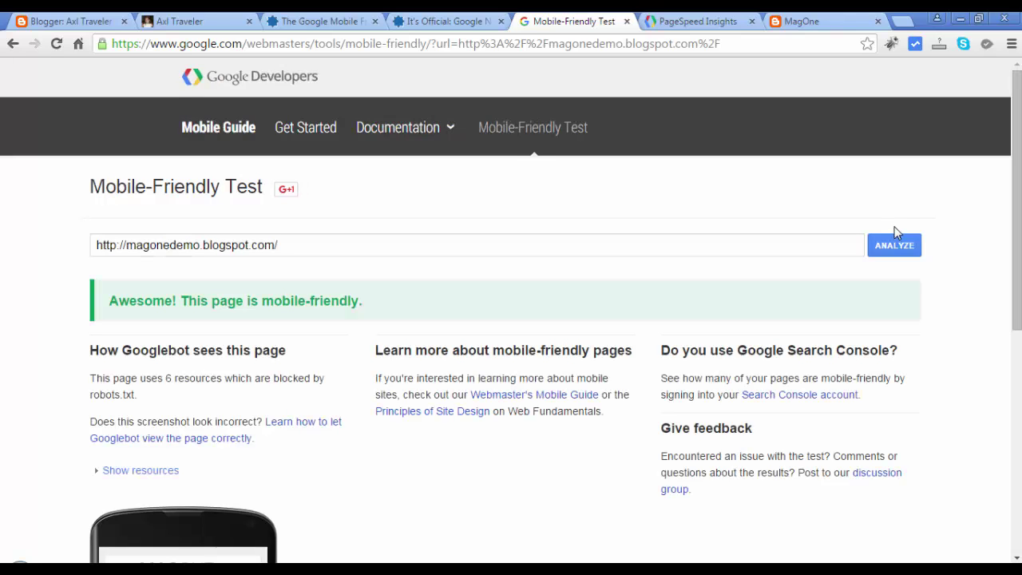
- Compare the live MagOne demo page with its mobile-friendly result
{"action": "left_click", "coordinate": [801, 19]}
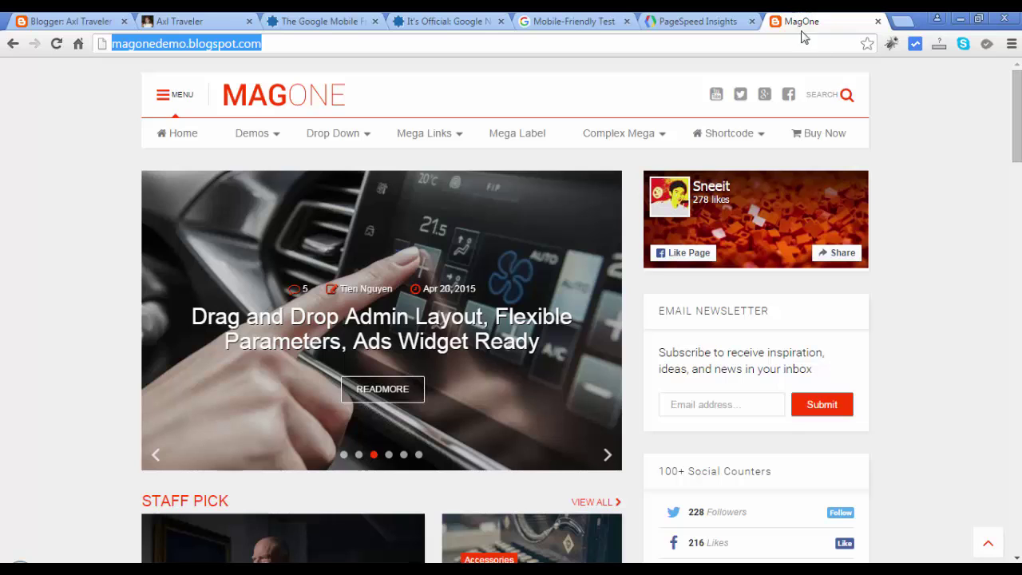
{"action": "left_click", "coordinate": [573, 21]}
{"action": "left_click_drag", "start_coordinate": [1018, 132], "coordinate": [1020, 103]}
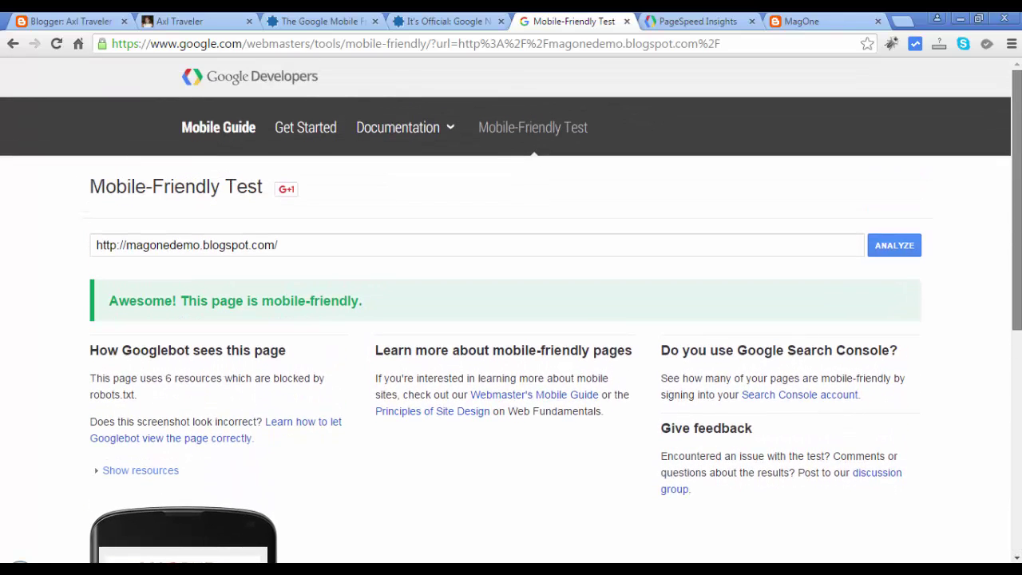
{"action": "left_click", "coordinate": [431, 22]}
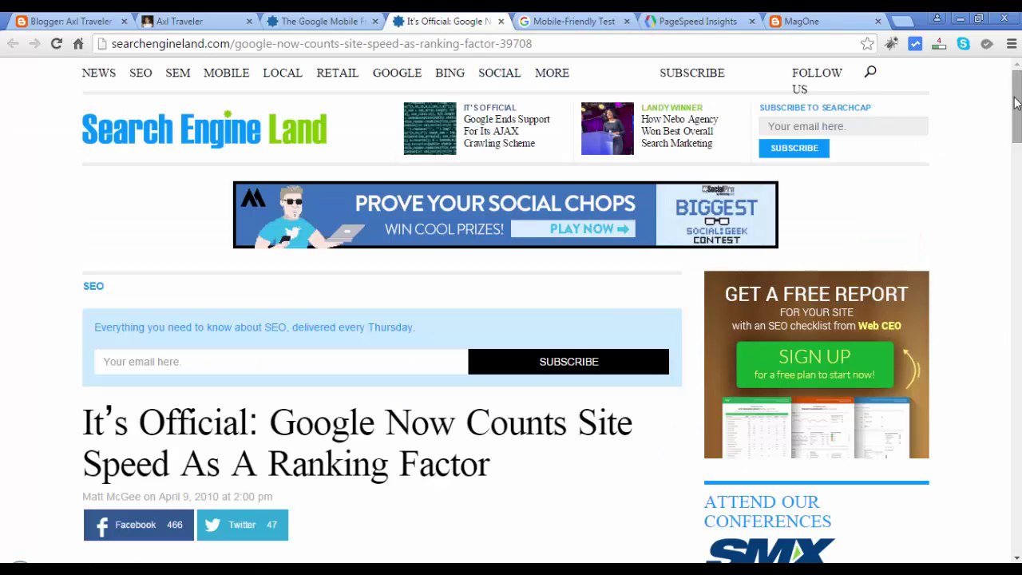
- Scroll the site-speed ranking article to 'Why Page Speed Matters'
{"action": "left_click_drag", "start_coordinate": [1016, 102], "coordinate": [1012, 148]}
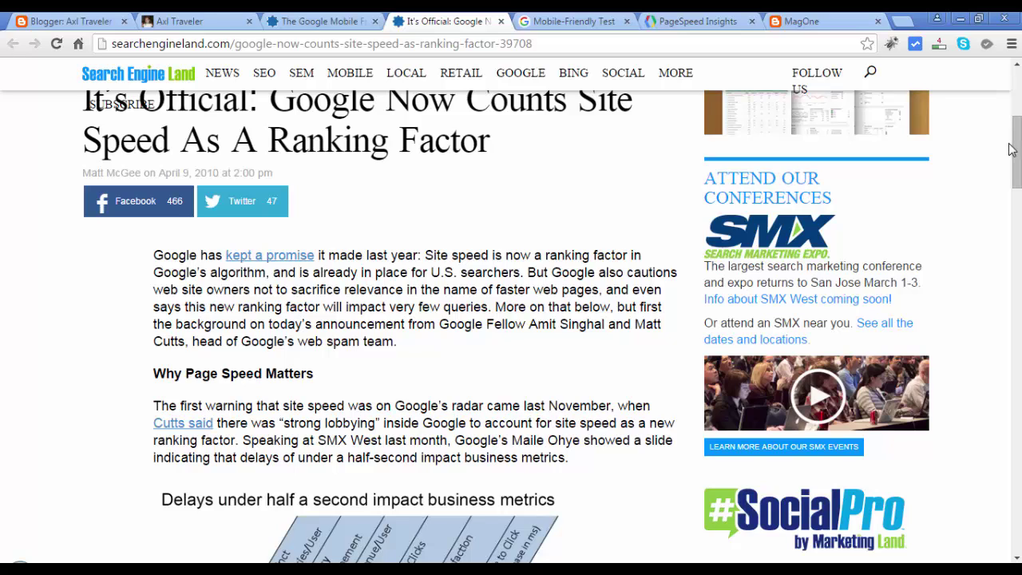
{"action": "left_click", "coordinate": [700, 19]}
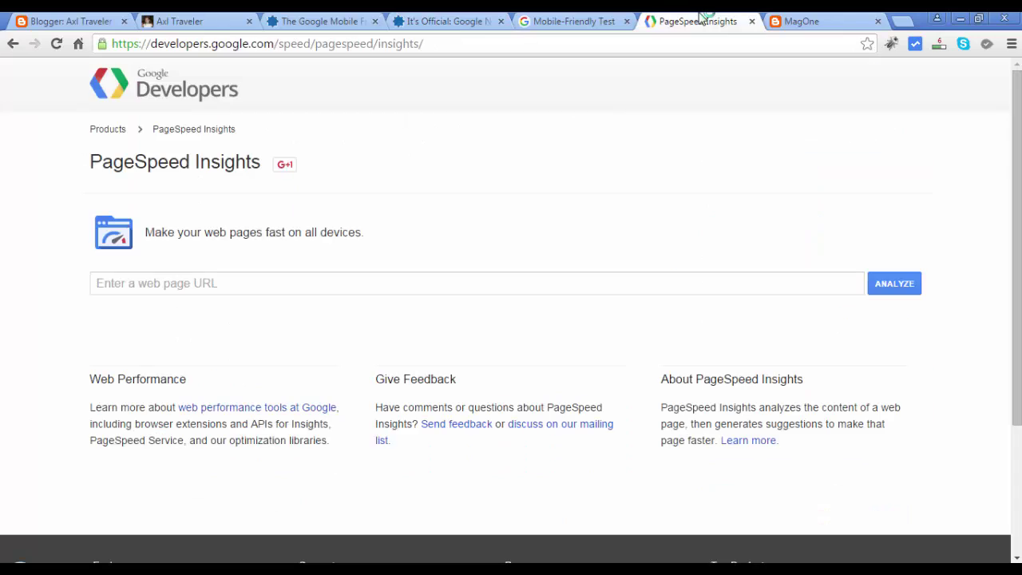
- Copy the Axl Traveler blog address into PageSpeed Insights and analyze it
{"action": "key", "text": "ctrl+2"}
{"action": "left_click", "coordinate": [244, 43]}
{"action": "key", "text": "ctrl+shift+Left"}
{"action": "key", "text": "ctrl+shift+Left"}
{"action": "key", "text": "ctrl+shift+Left"}
{"action": "key", "text": "ctrl+c"}
{"action": "left_click", "coordinate": [673, 19]}
{"action": "left_click", "coordinate": [245, 282]}
{"action": "key", "text": "ctrl+v"}
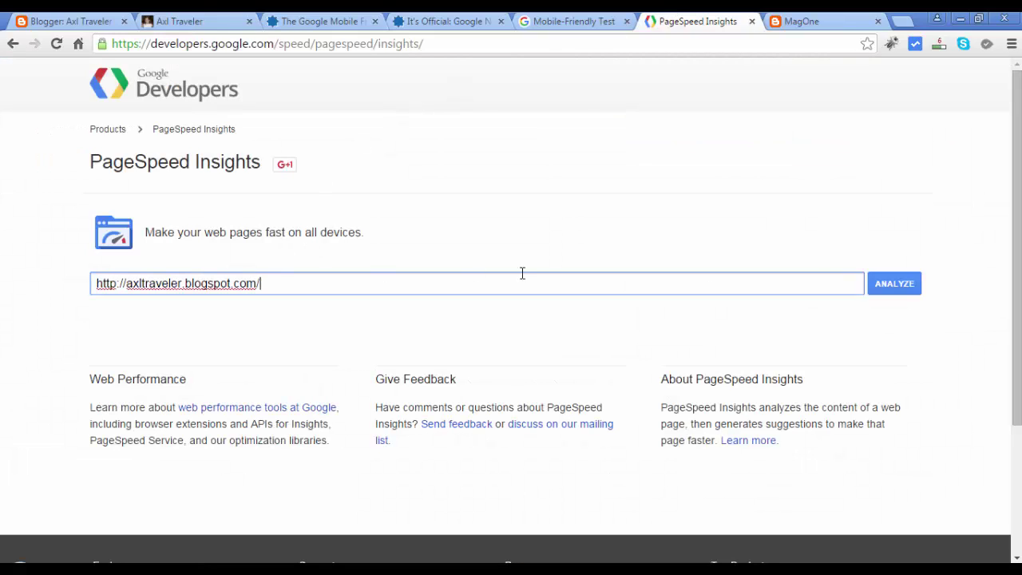
{"action": "left_click", "coordinate": [900, 289]}
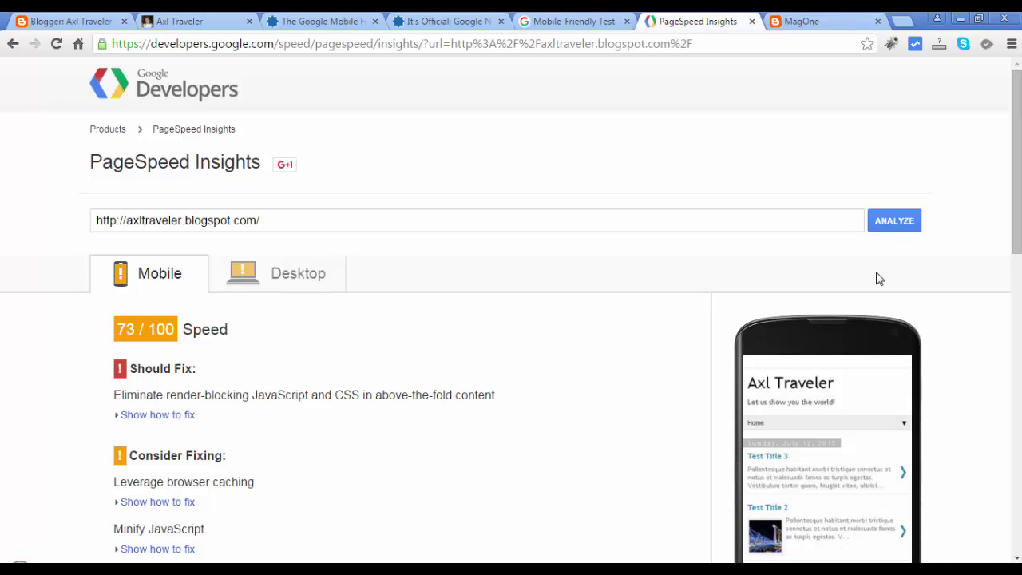
- Review the blog's mobile results: 73/100 speed and 98/100 user experience
{"action": "left_click", "coordinate": [249, 286]}
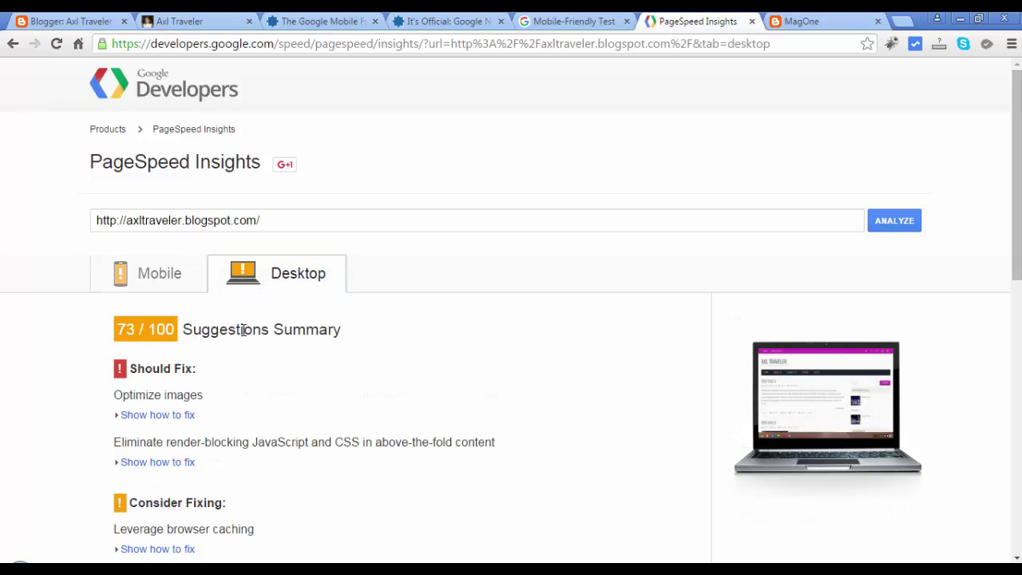
{"action": "left_click", "coordinate": [160, 276]}
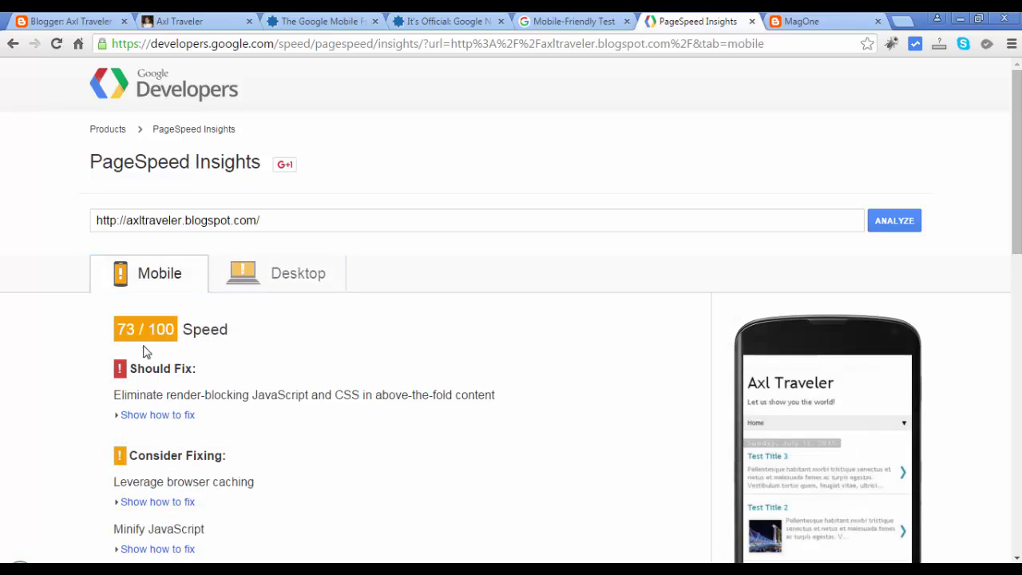
{"action": "left_click", "coordinate": [248, 290]}
{"action": "left_click_drag", "start_coordinate": [1017, 206], "coordinate": [1017, 252]}
{"action": "left_click", "coordinate": [155, 171]}
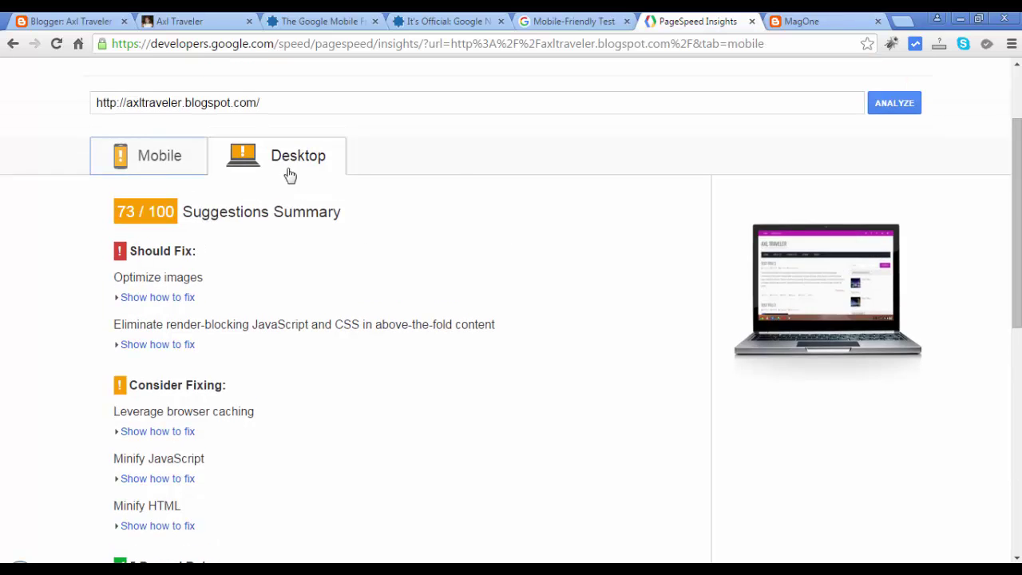
{"action": "left_click_drag", "start_coordinate": [1018, 156], "coordinate": [1019, 246]}
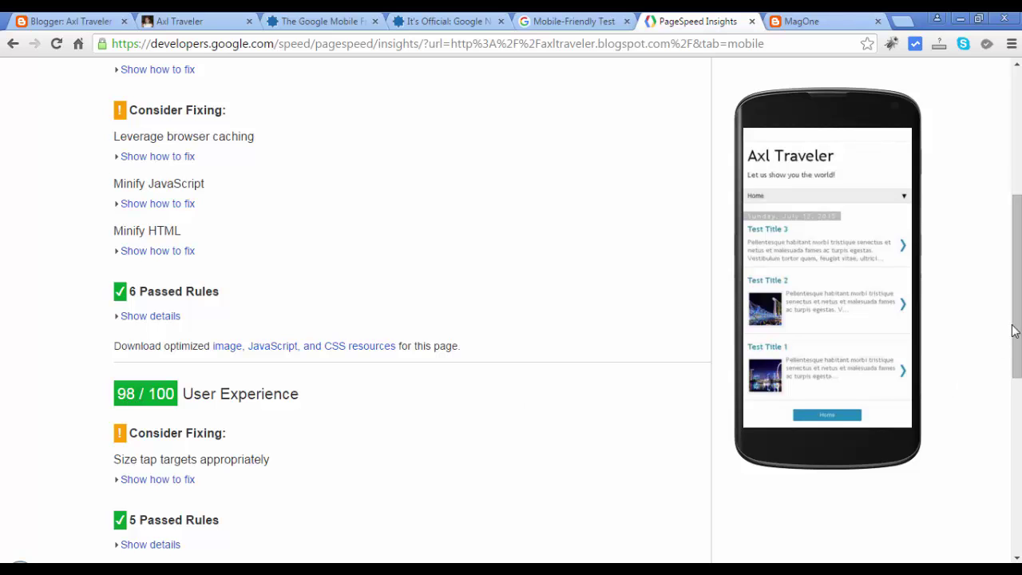
{"action": "left_click_drag", "start_coordinate": [1016, 324], "coordinate": [1018, 195]}
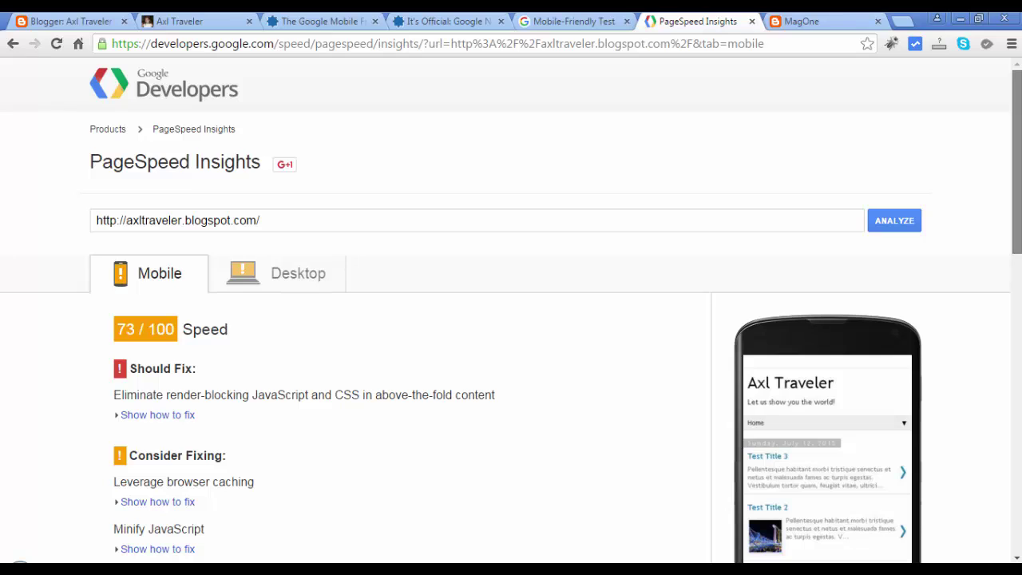
{"action": "left_click", "coordinate": [180, 21]}
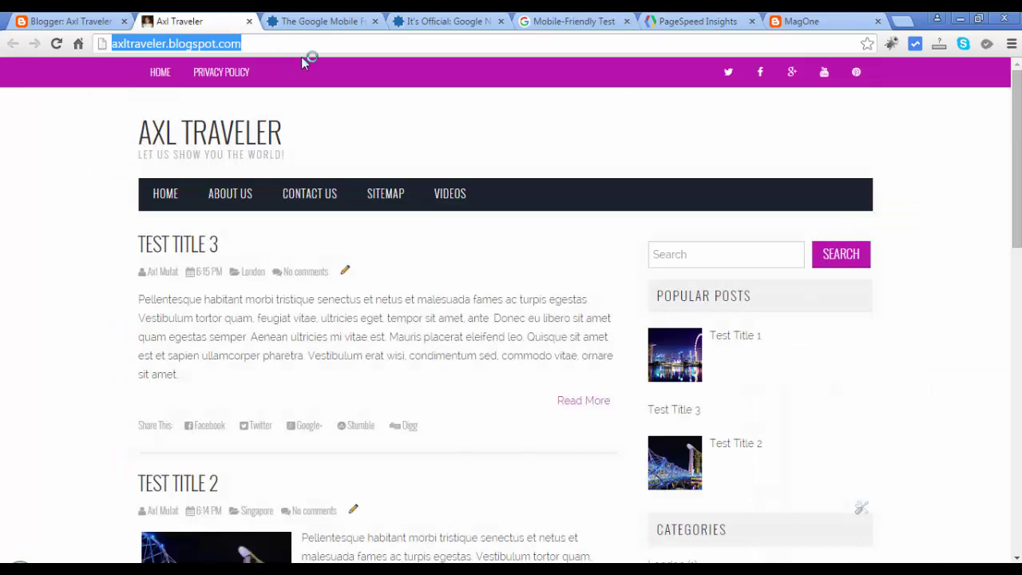
{"action": "left_click", "coordinate": [304, 49]}
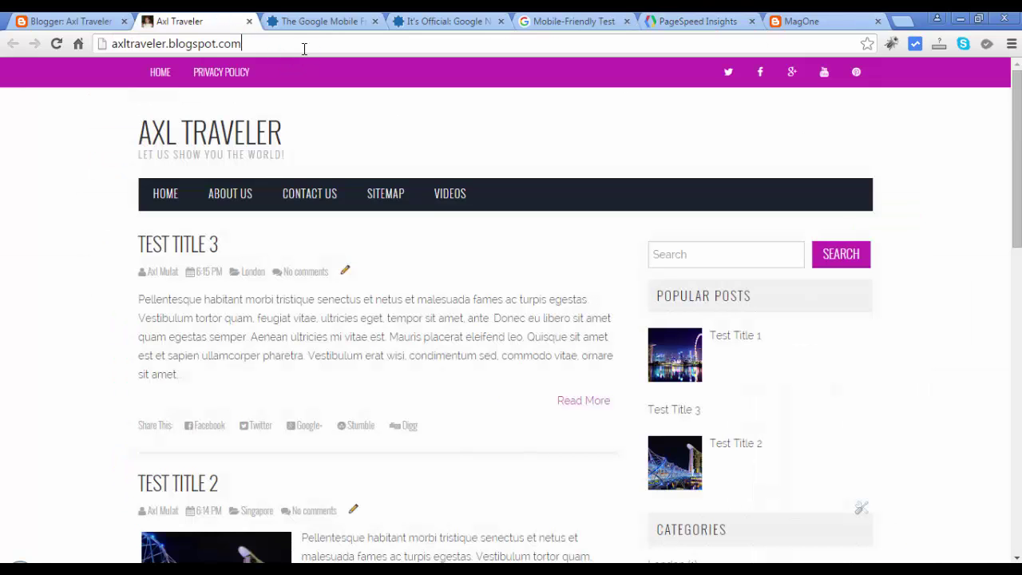
{"action": "key", "text": "Return"}
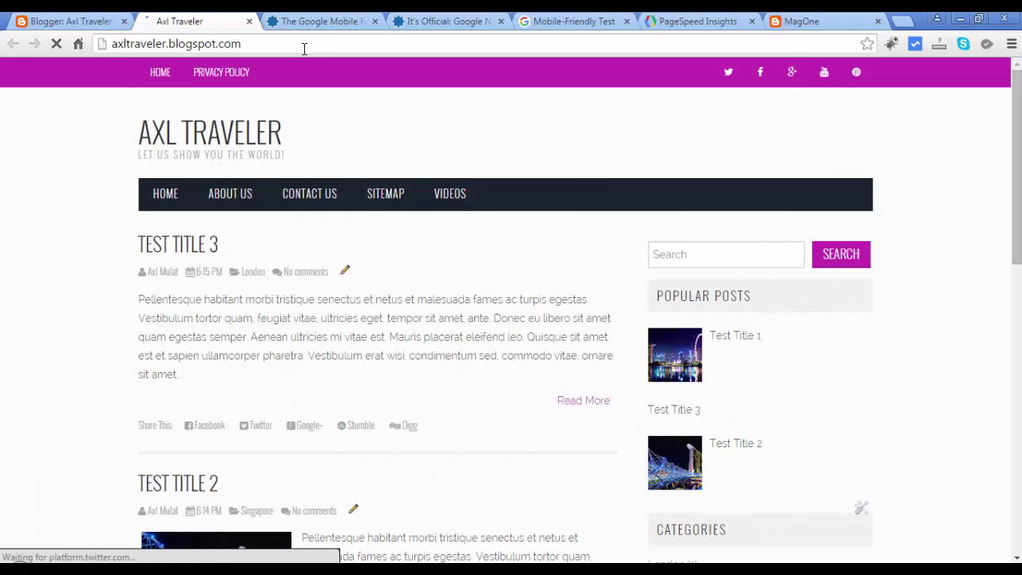
{"action": "left_click", "coordinate": [807, 22]}
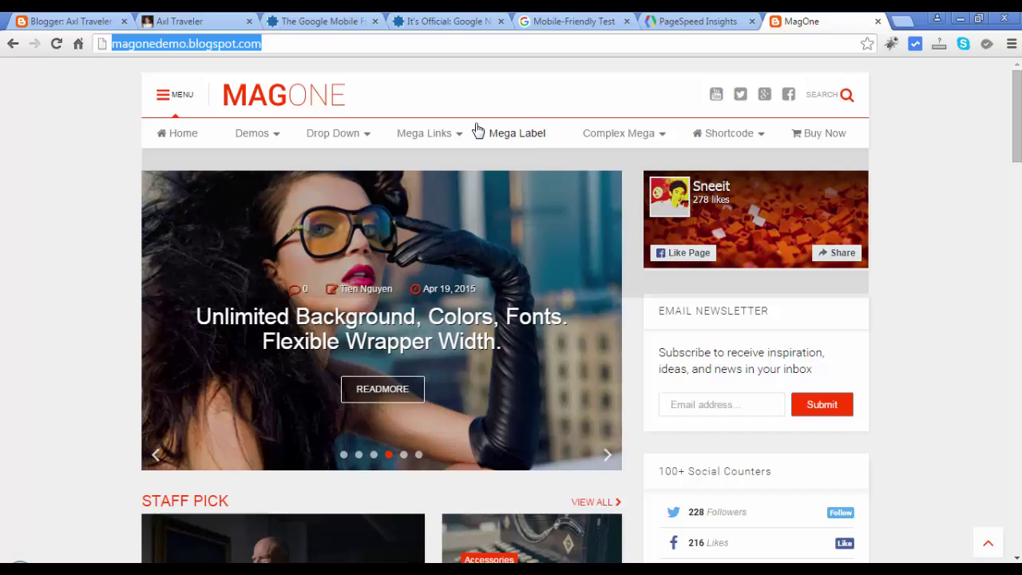
{"action": "left_click", "coordinate": [673, 22]}
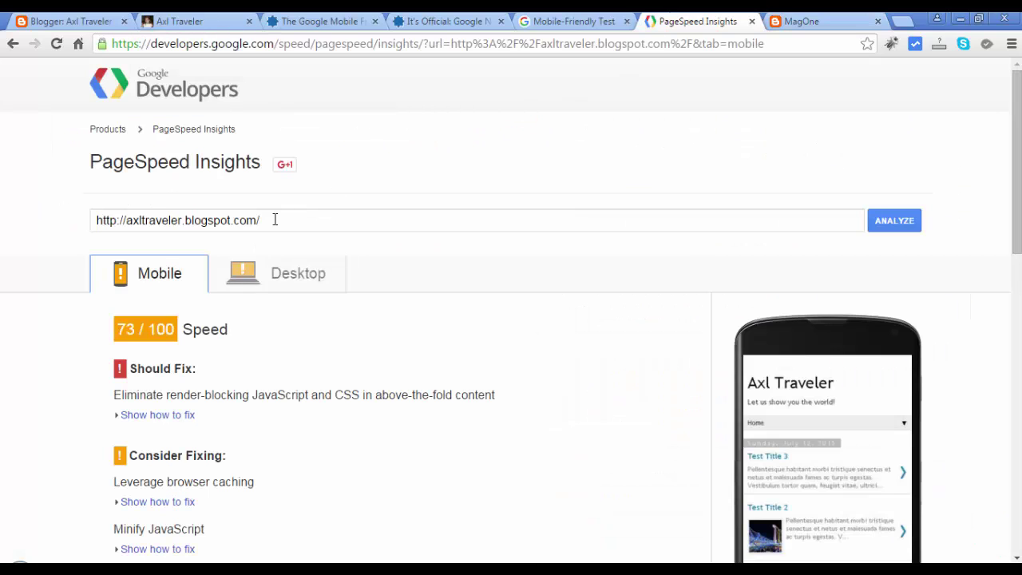
{"action": "left_click_drag", "start_coordinate": [273, 218], "coordinate": [41, 219]}
{"action": "key", "text": "ctrl+v"}
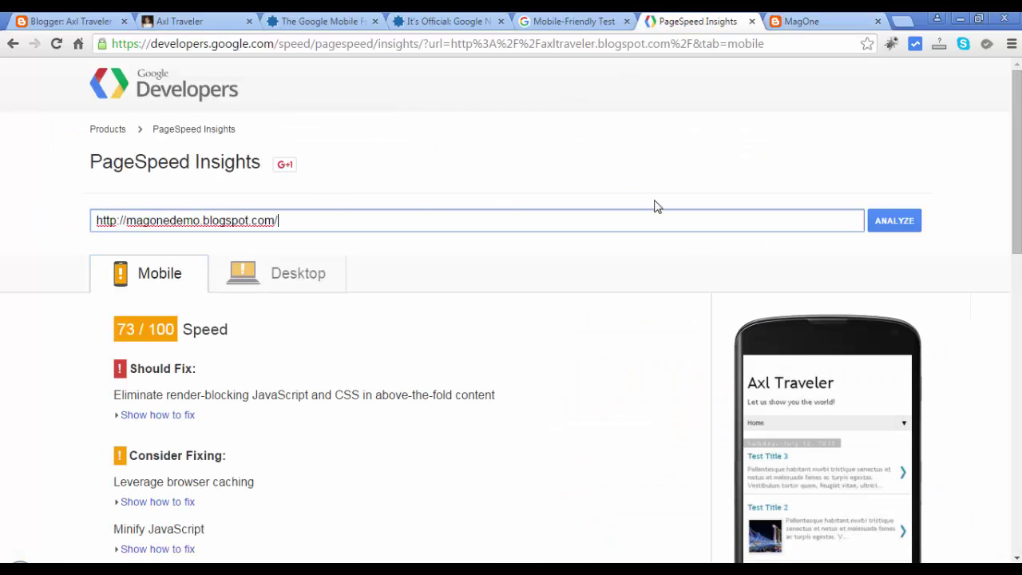
{"action": "left_click", "coordinate": [895, 223]}
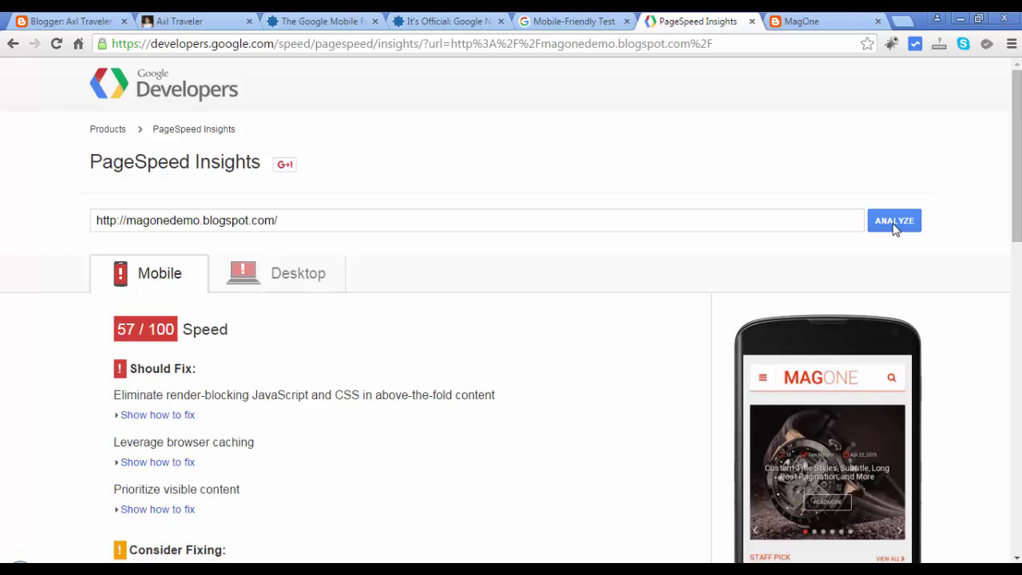
- Compare MagOne's 53/100 desktop and 57/100 mobile speed scores, then view the MagOne tab
{"action": "left_click", "coordinate": [275, 274]}
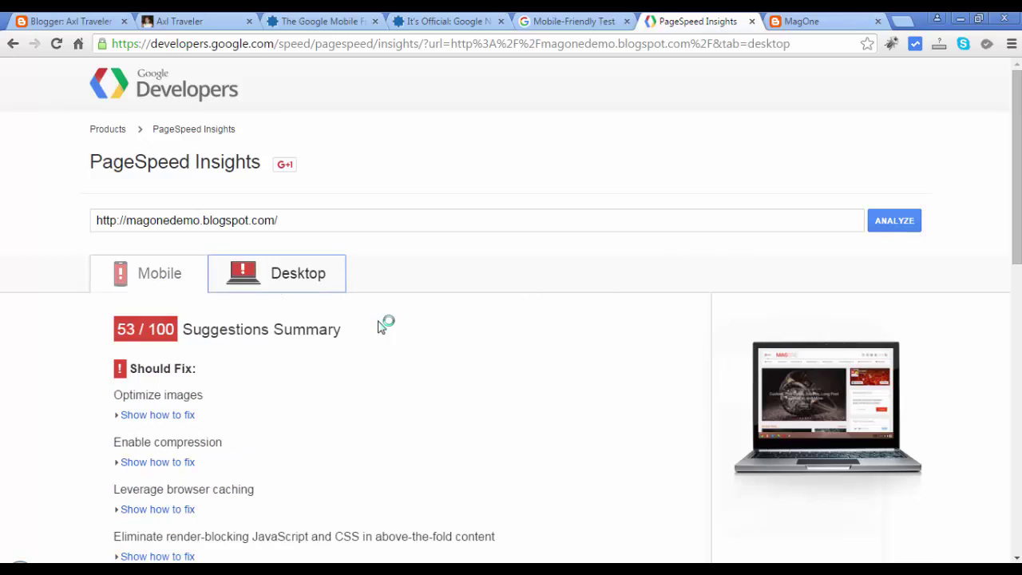
{"action": "left_click", "coordinate": [178, 280]}
{"action": "scroll", "coordinate": [216, 285], "scroll_direction": "down", "scroll_amount": 3}
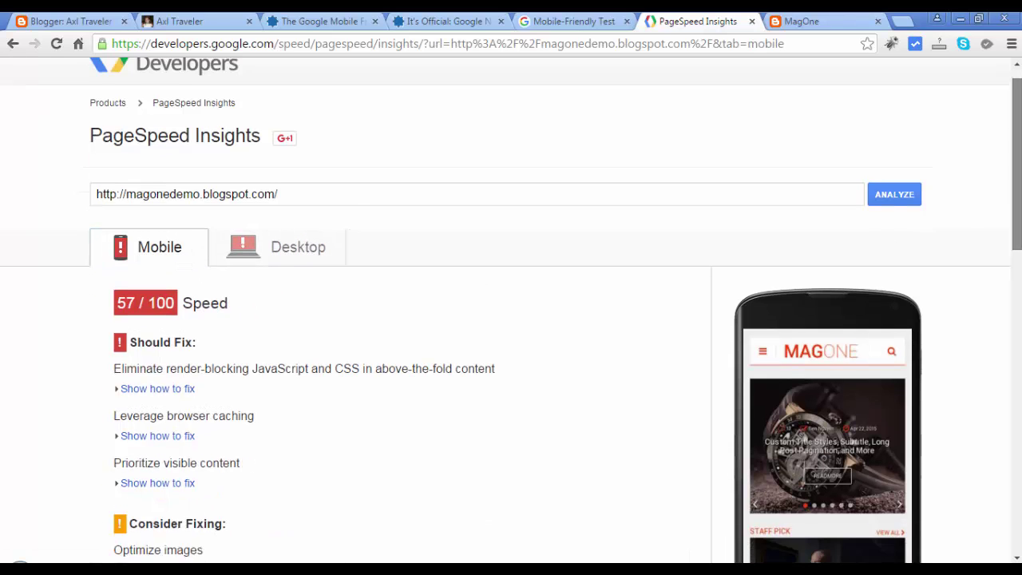
{"action": "scroll", "coordinate": [1020, 333], "scroll_direction": "down", "scroll_amount": 2}
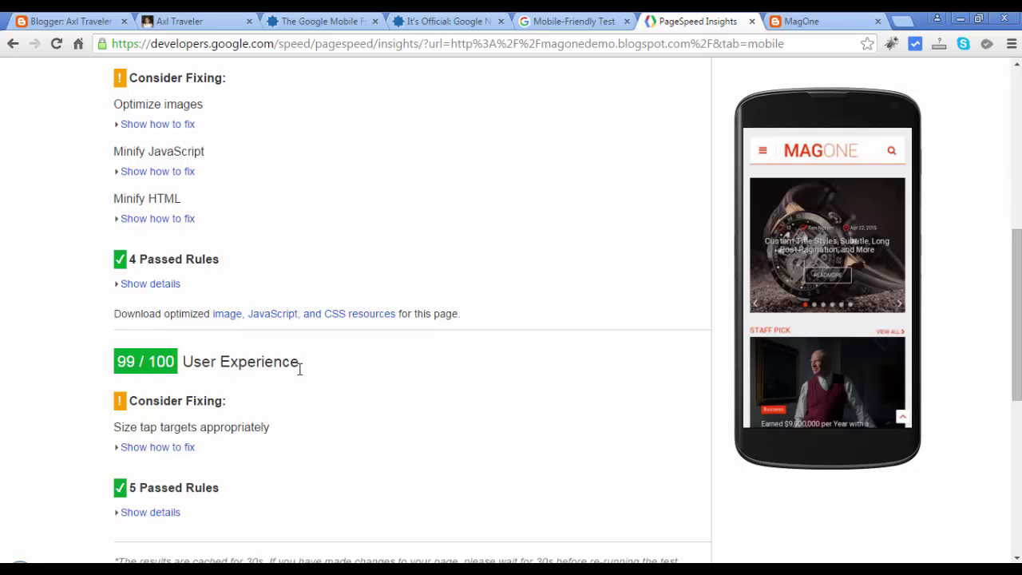
{"action": "scroll", "coordinate": [1017, 336], "scroll_direction": "up", "scroll_amount": 5}
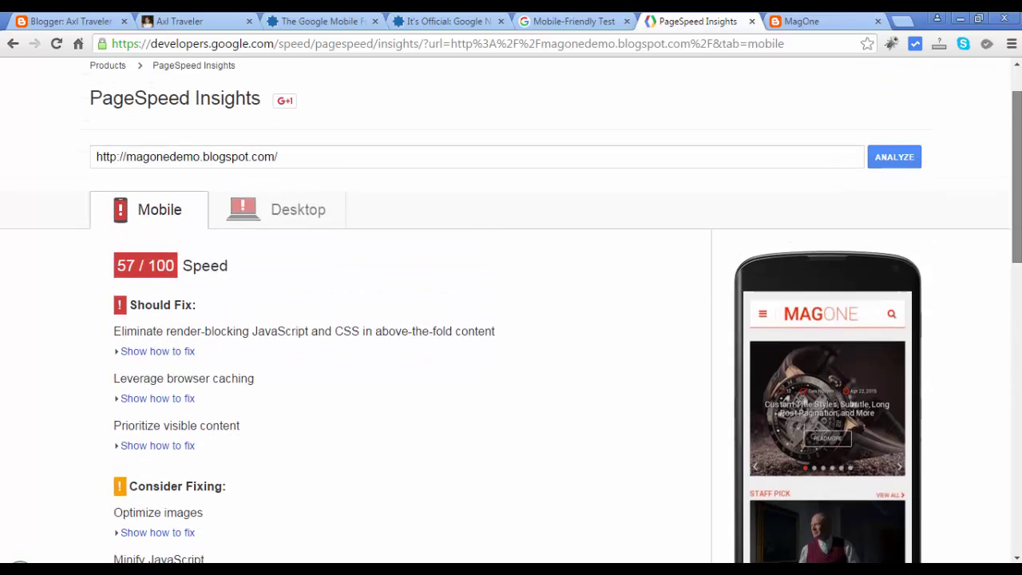
{"action": "key", "text": "ctrl+Tab"}
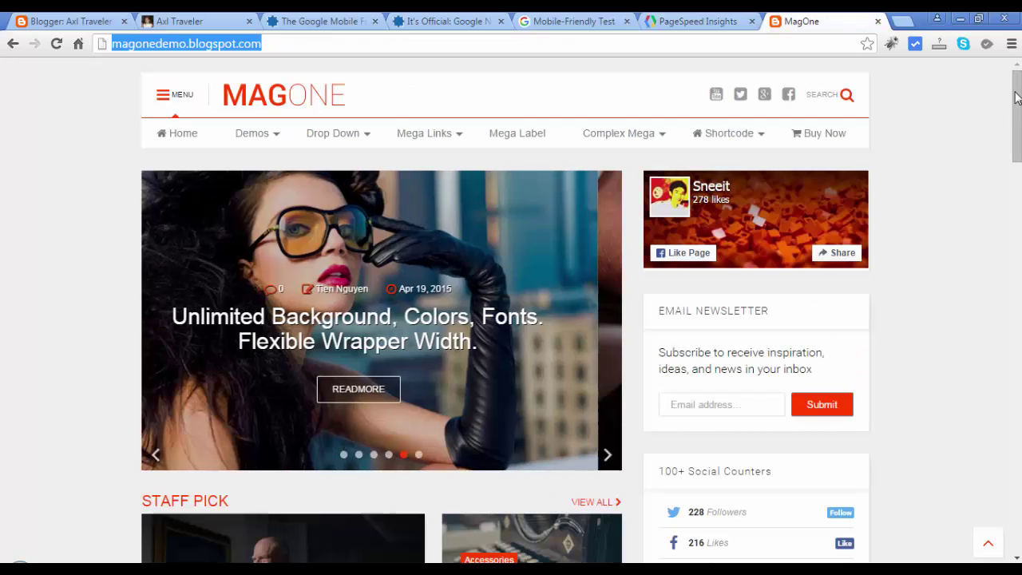
- Browse the MagOne demo page, then return to its 57/100 mobile PageSpeed results
{"action": "mouse_move", "coordinate": [1017, 97]}
{"action": "left_mouse_down"}
{"action": "mouse_move", "coordinate": [1017, 116]}
{"action": "mouse_move", "coordinate": [1018, 100]}
{"action": "left_mouse_up"}
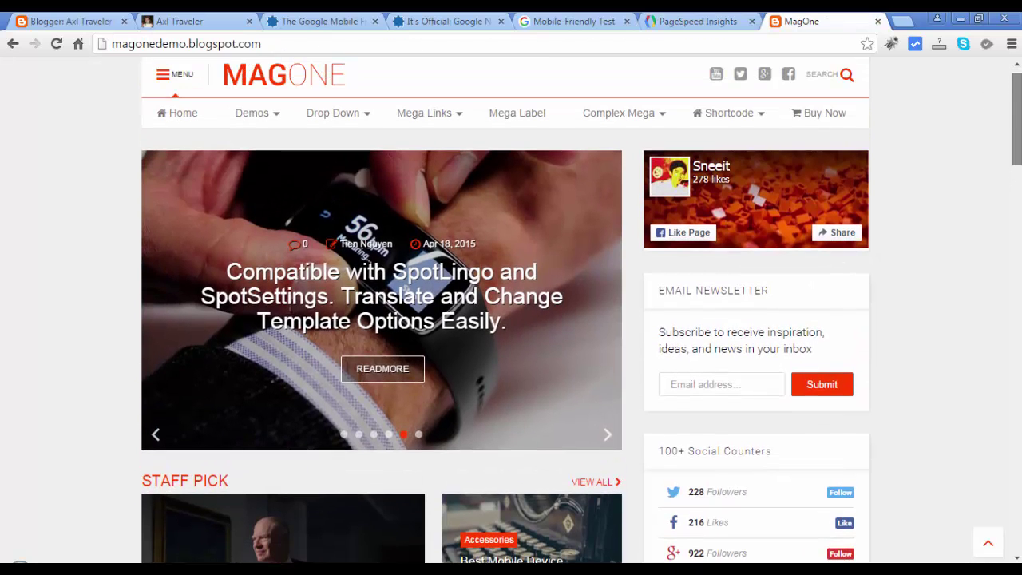
{"action": "scroll", "coordinate": [511, 311], "scroll_direction": "down", "scroll_amount": 2}
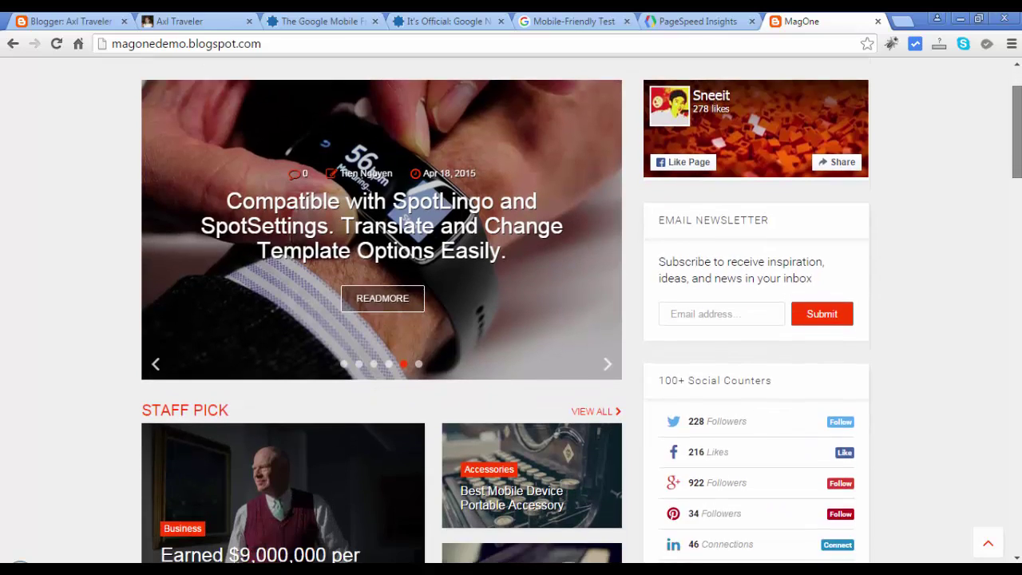
{"action": "scroll", "coordinate": [511, 312], "scroll_direction": "down", "scroll_amount": 3}
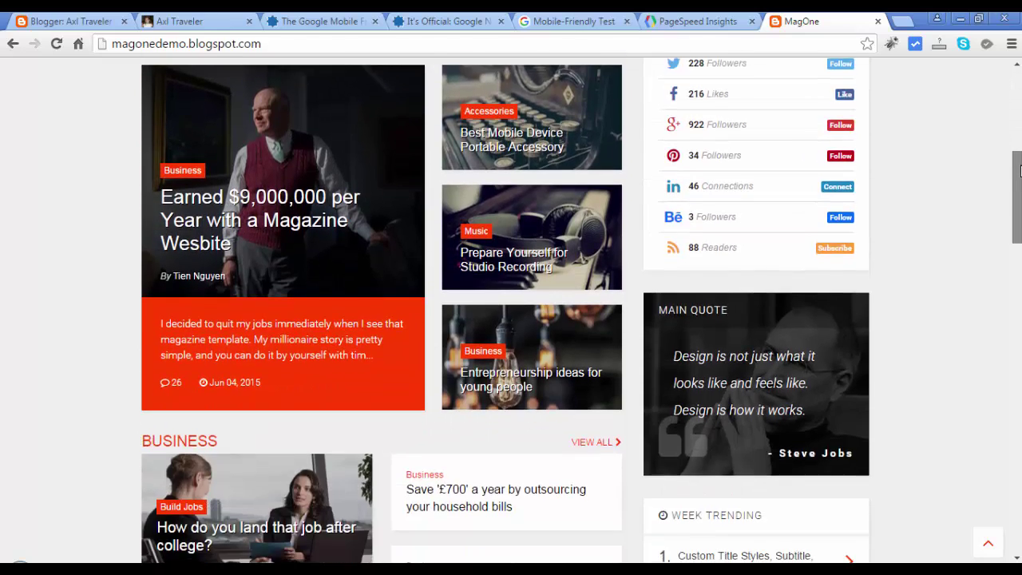
{"action": "scroll", "coordinate": [511, 311], "scroll_direction": "up", "scroll_amount": 2}
{"action": "scroll", "coordinate": [511, 312], "scroll_direction": "up", "scroll_amount": 5}
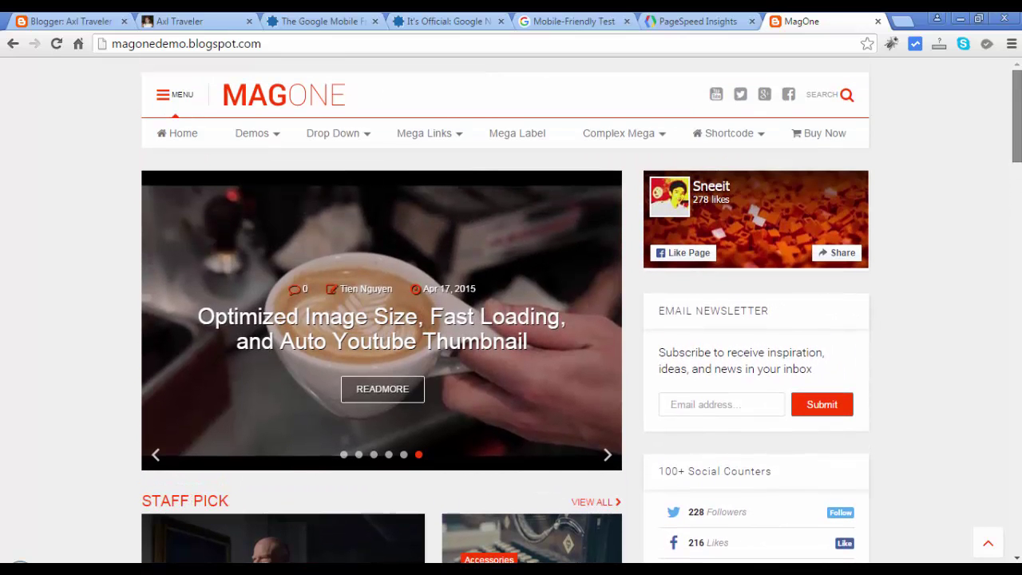
{"action": "scroll", "coordinate": [511, 312], "scroll_direction": "down", "scroll_amount": 2}
{"action": "left_click_drag", "start_coordinate": [1017, 123], "coordinate": [1018, 56]}
{"action": "left_click", "coordinate": [726, 19]}
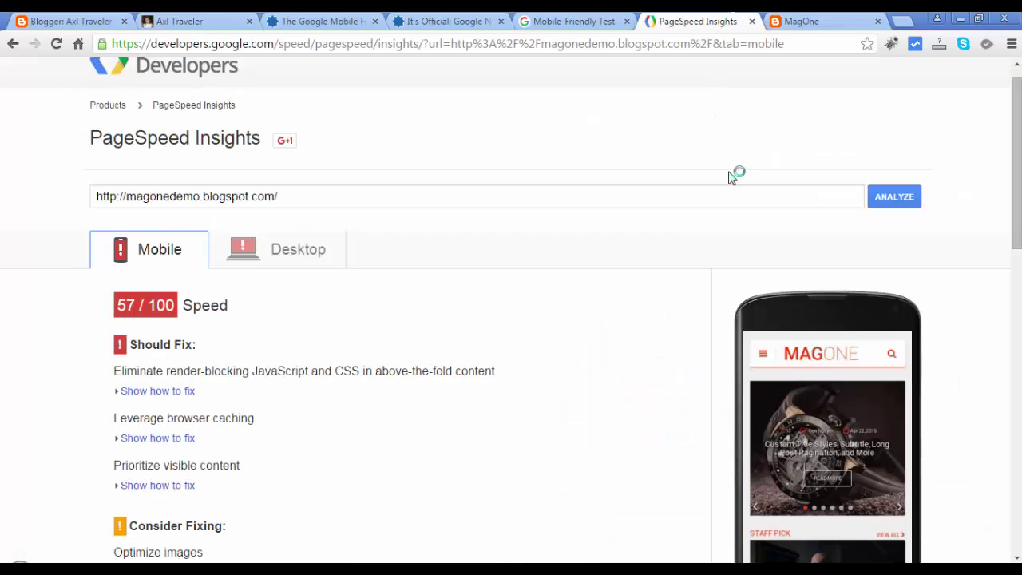